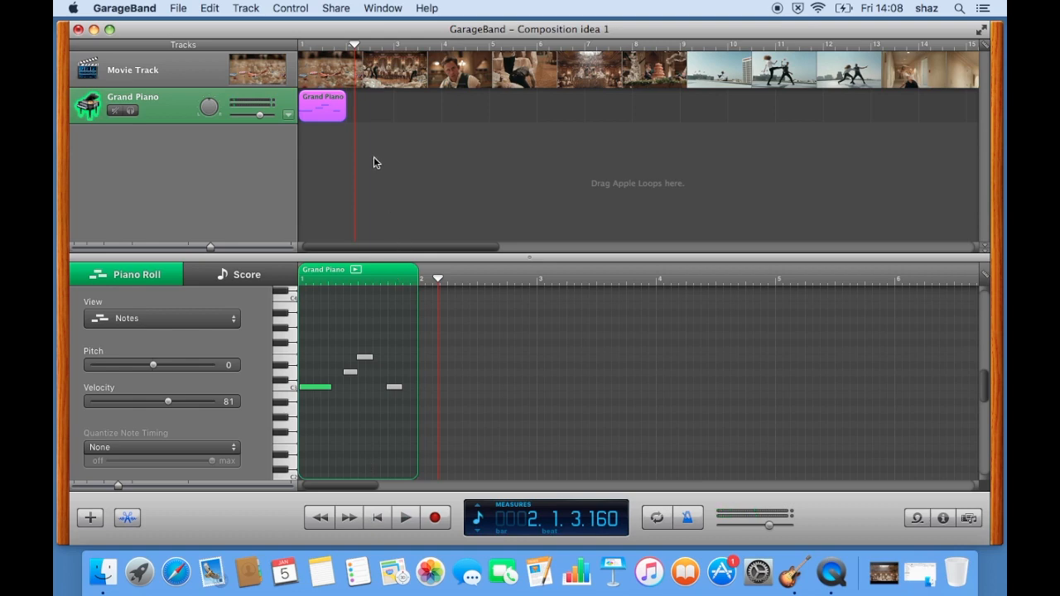
Copy the one-bar Grand Piano region and paste it at the start of bar 2.
click(324, 117)
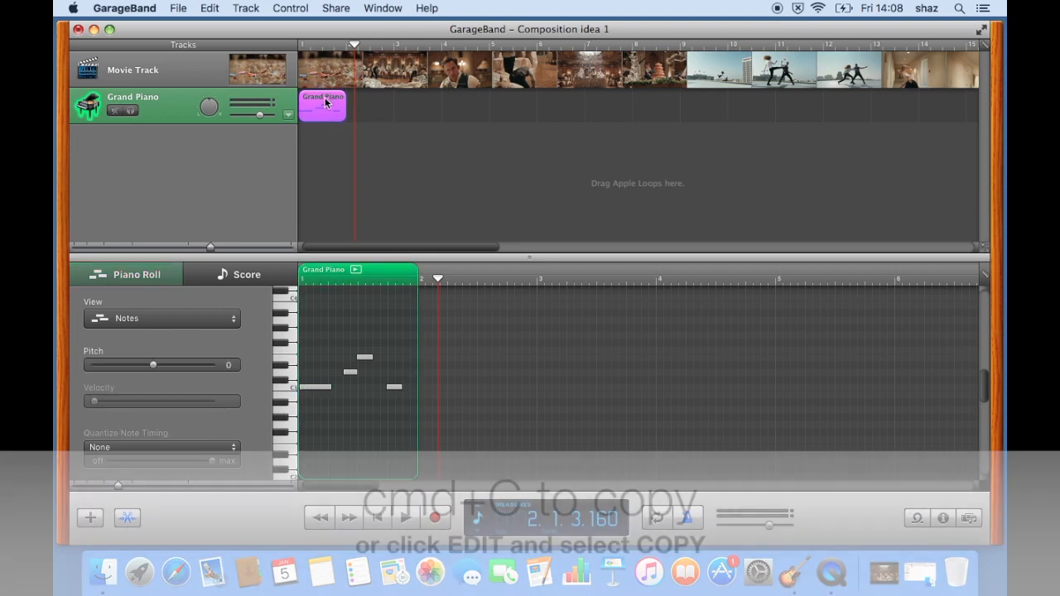
click(345, 46)
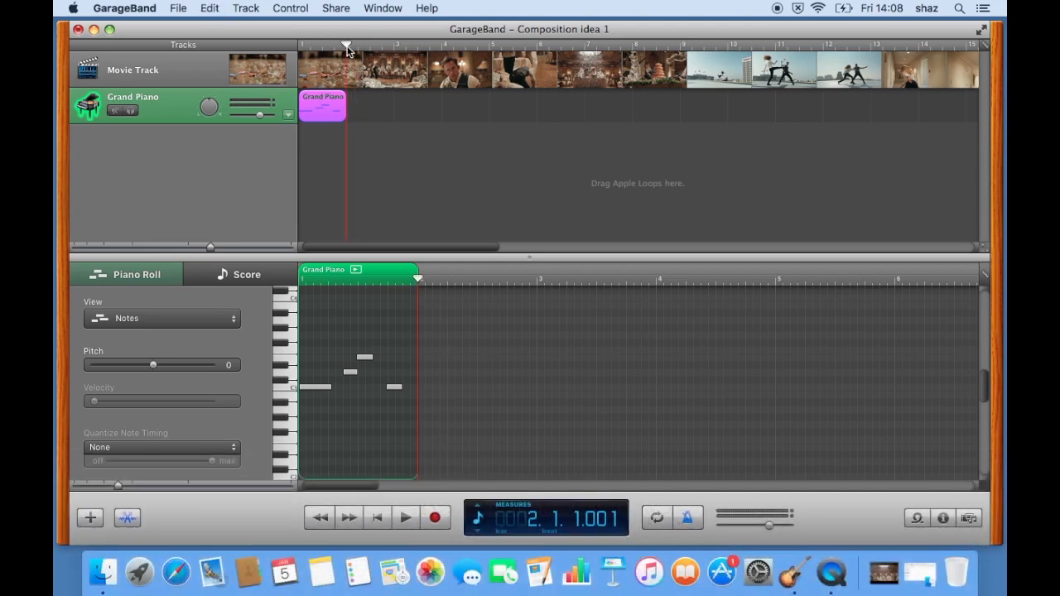
key(super+v)
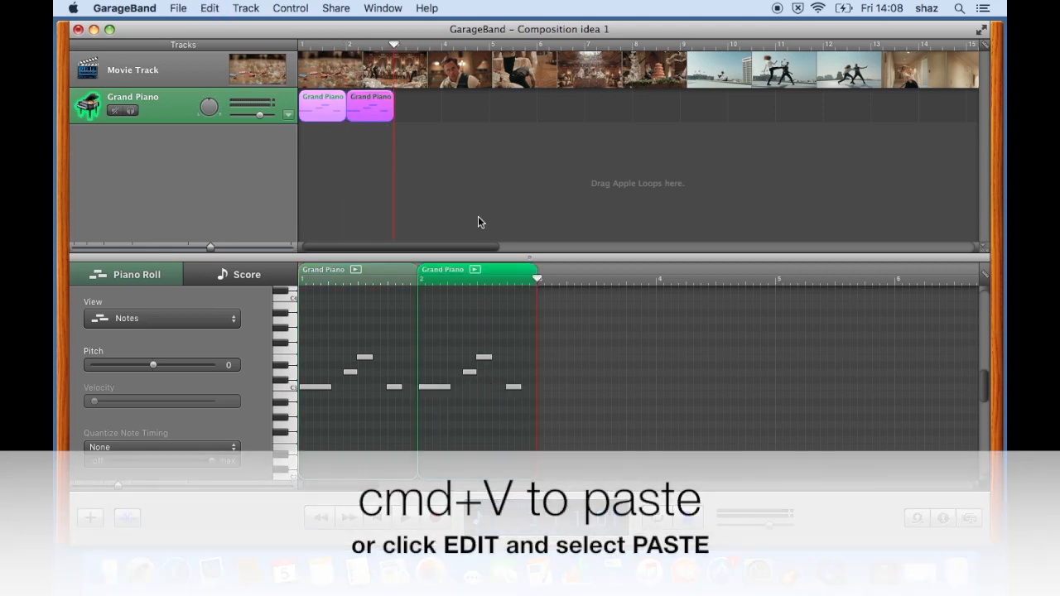
Raise the second region's four notes by one scale step each, to D3, E3, F3 and D3.
click(313, 388)
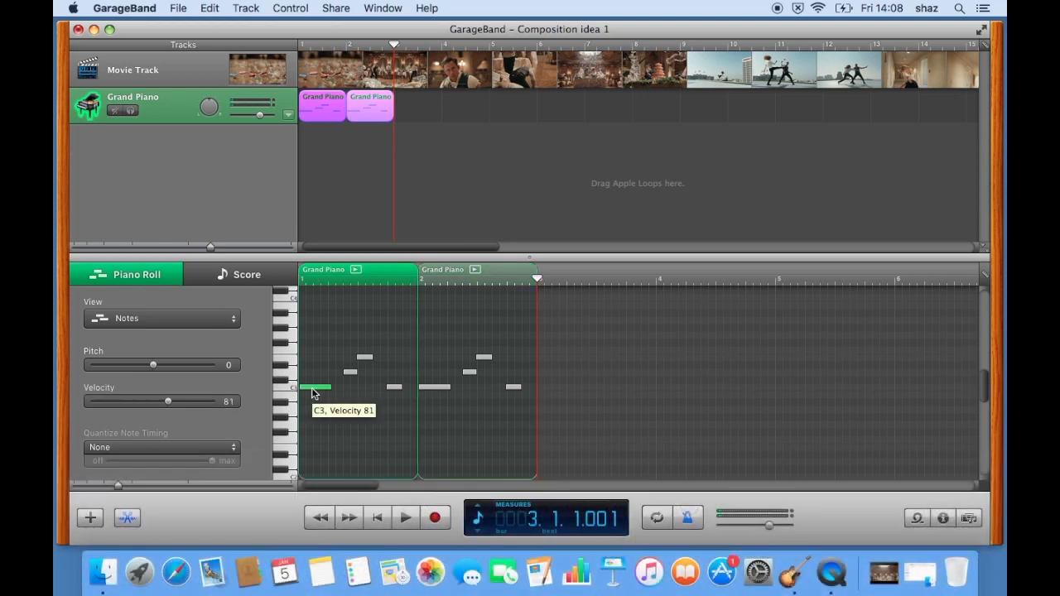
click(431, 389)
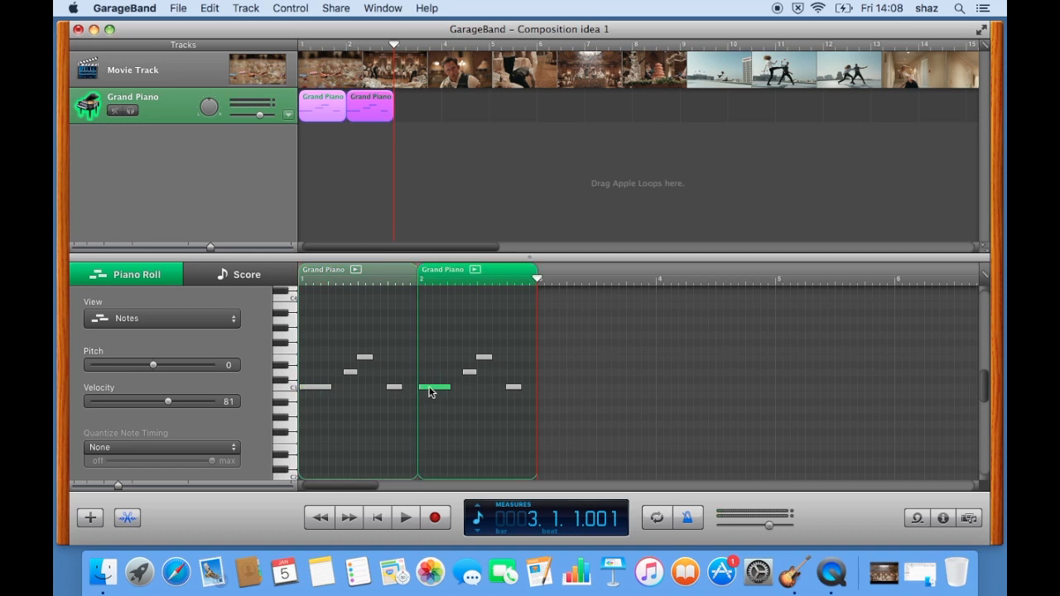
click(426, 330)
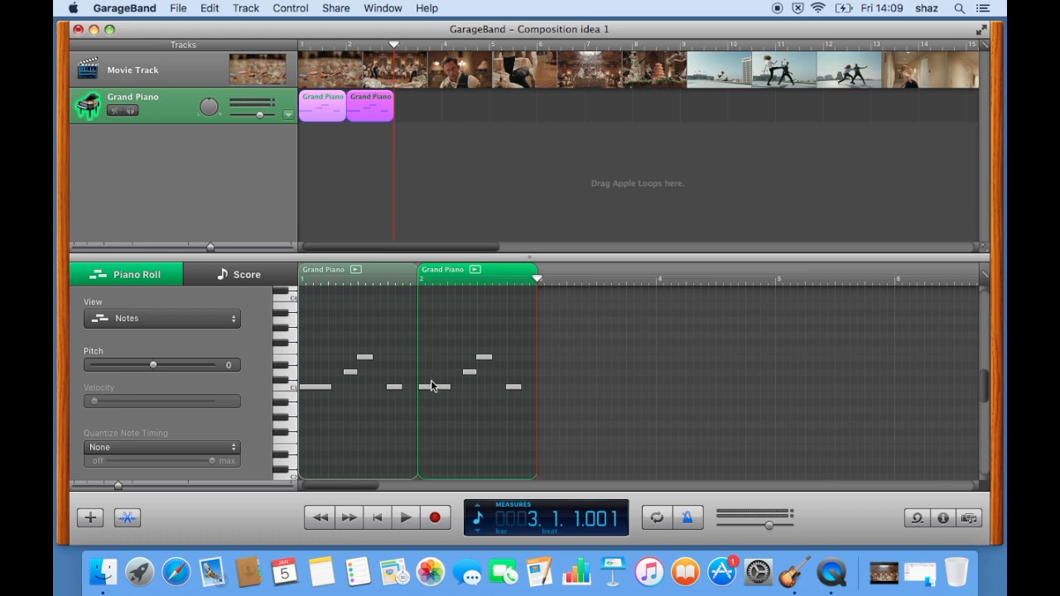
click(432, 387)
click(419, 361)
drag(429, 387, 511, 379)
click(467, 373)
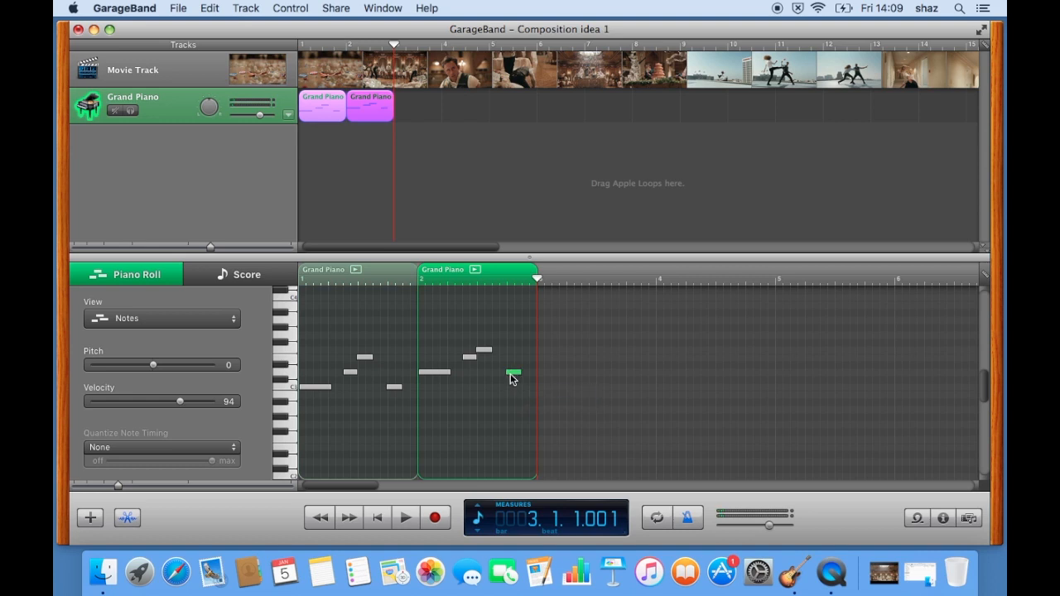
Play the two piano regions from the beginning to check the repeated melody, and stop playback.
click(465, 228)
click(378, 520)
click(405, 518)
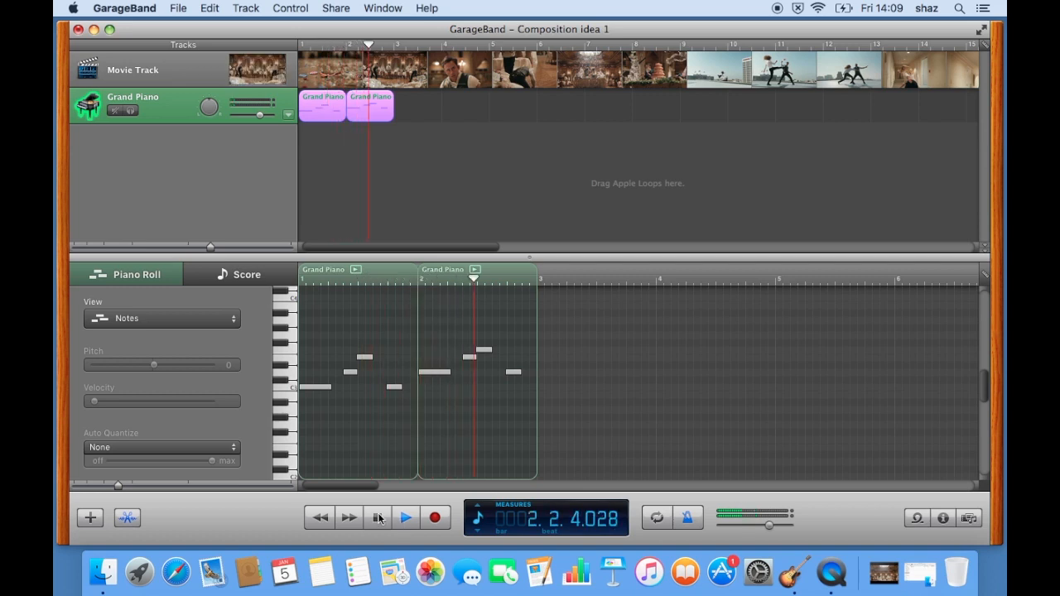
click(379, 519)
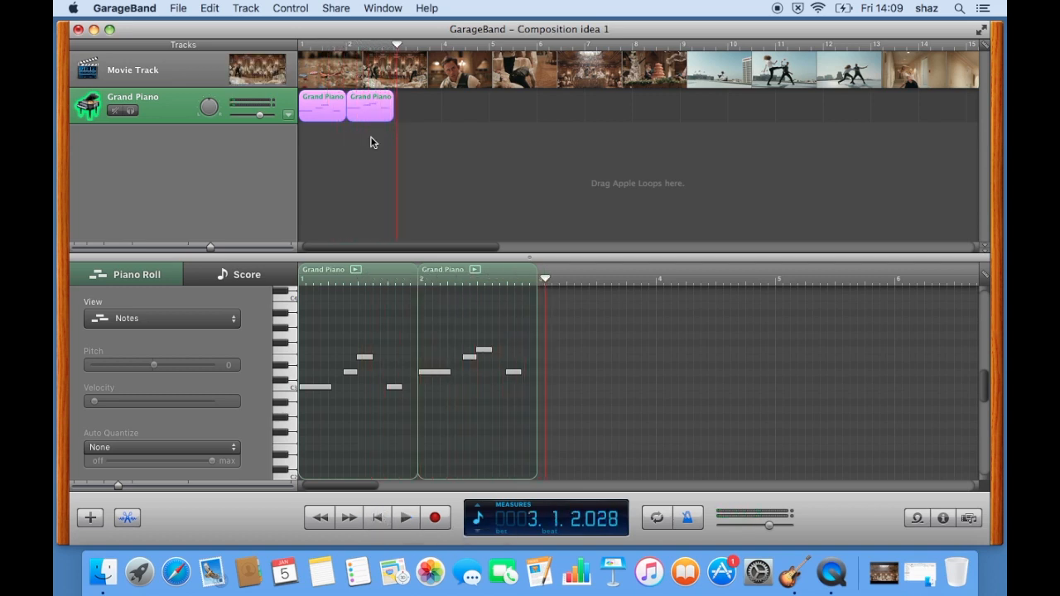
Paste a copy of the second region at bar 3 and raise its four notes to E3, F3, G3 and E3.
click(396, 47)
click(362, 110)
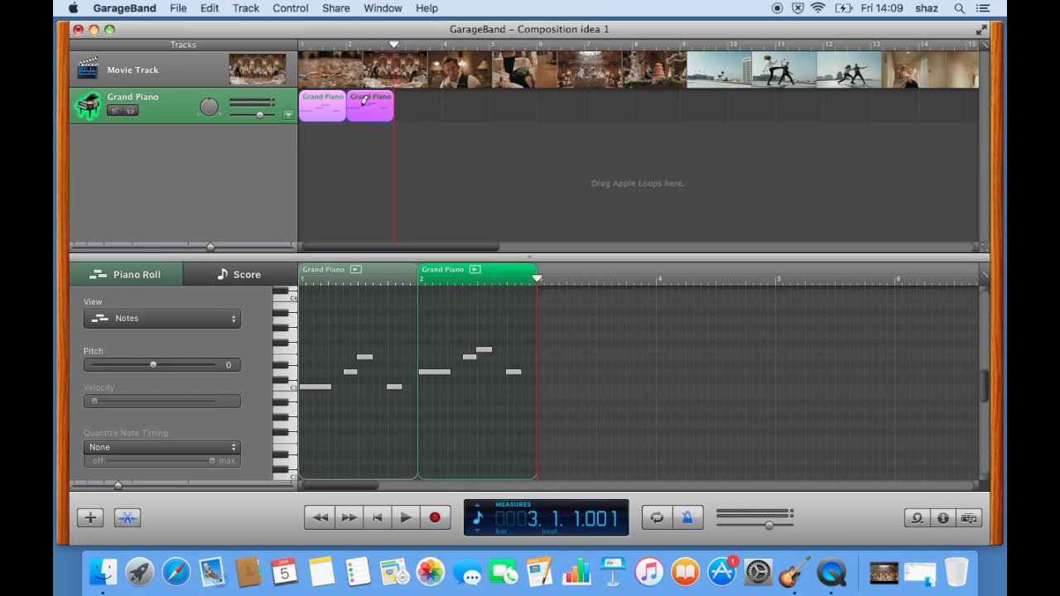
key(super+v)
click(540, 374)
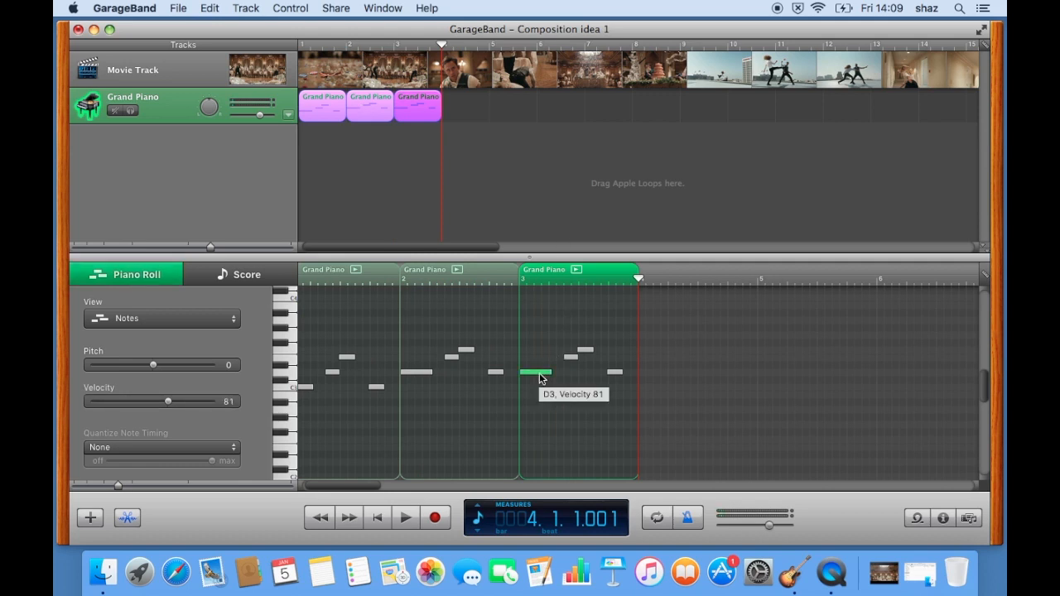
drag(540, 373, 612, 360)
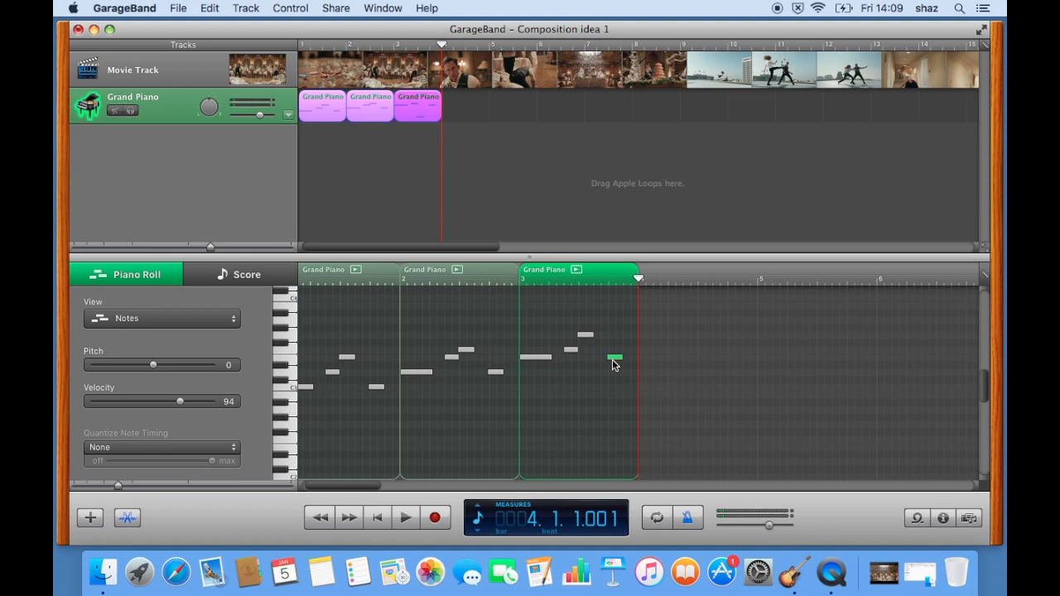
Try the third region's highest note at F#3 and return it to G3.
click(586, 335)
drag(587, 338, 589, 343)
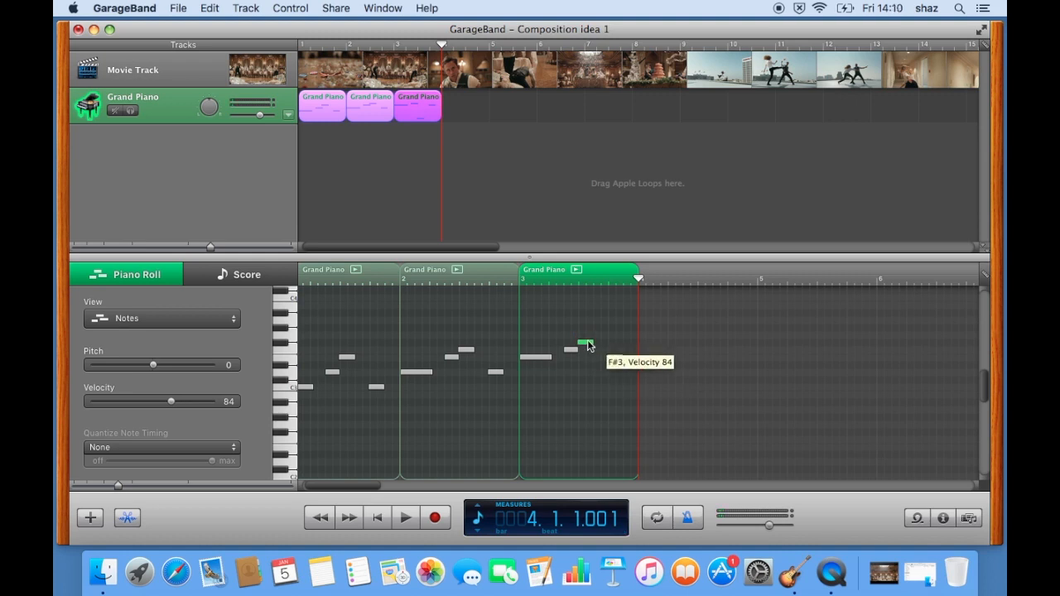
drag(589, 346, 588, 339)
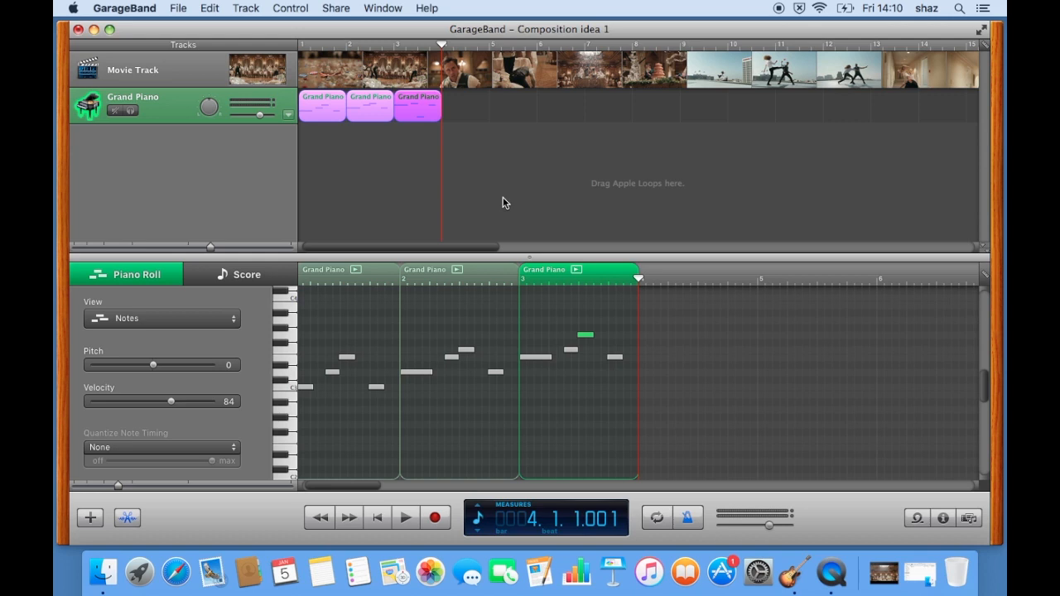
Play the three-bar melody from the beginning and stop after the third region.
click(377, 517)
click(403, 518)
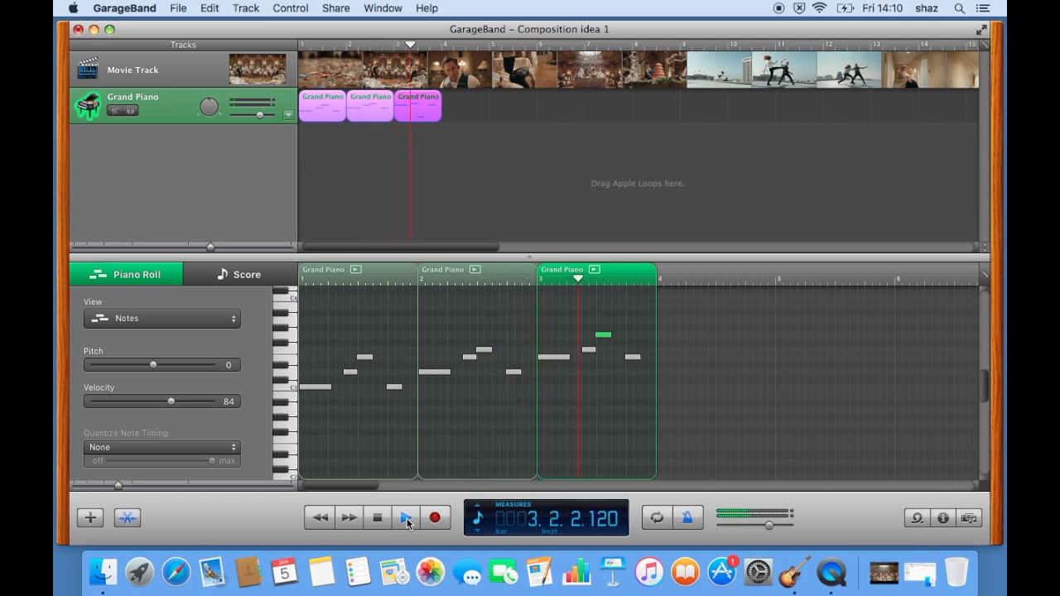
click(406, 518)
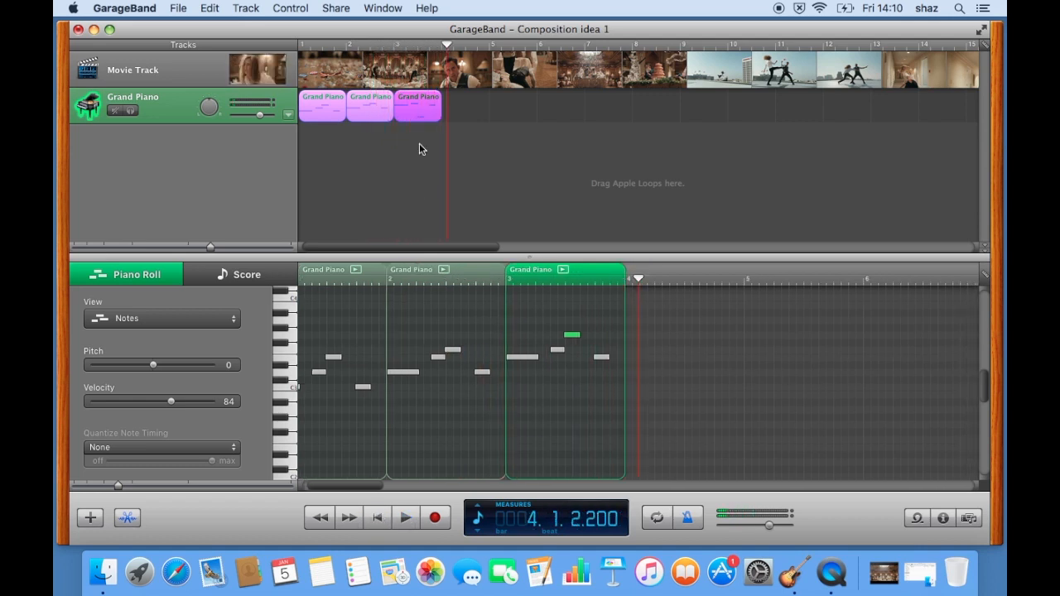
Record a three-note phrase on D3 with the playhead starting at bar 4, and move the recorded region to bar 4.
click(442, 52)
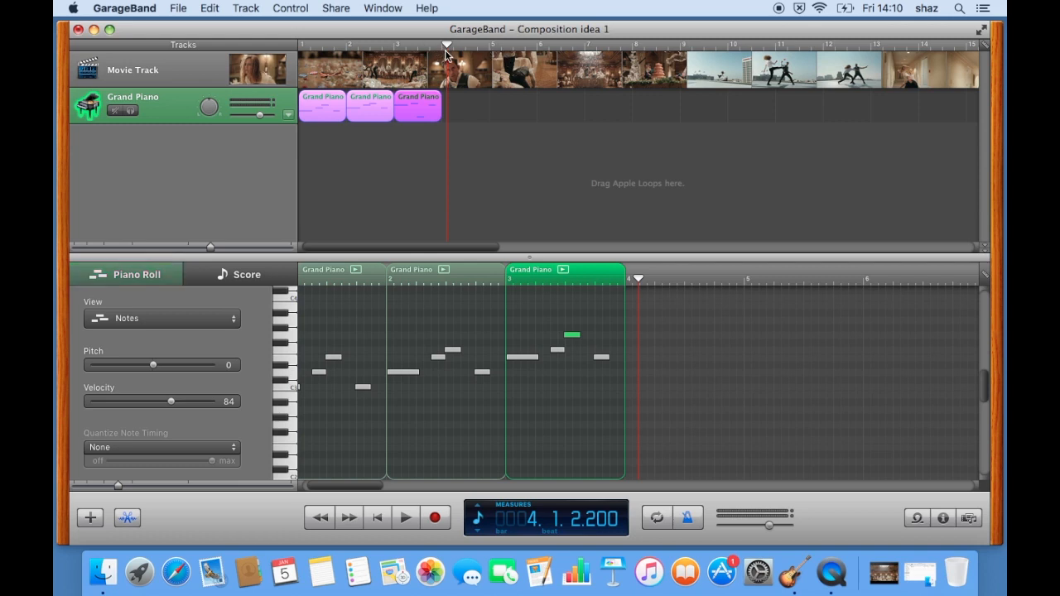
click(442, 50)
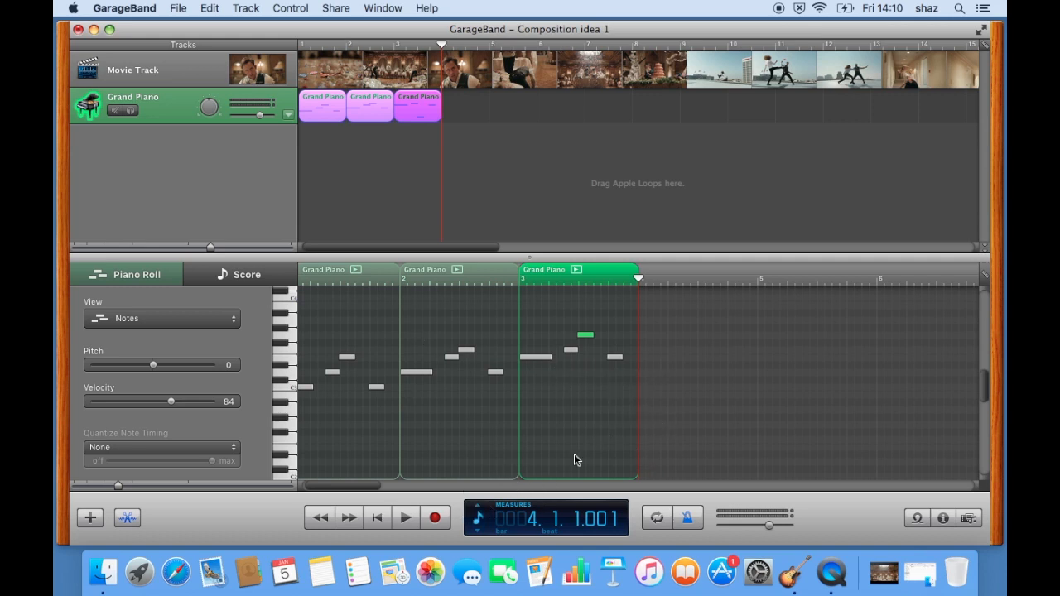
click(434, 518)
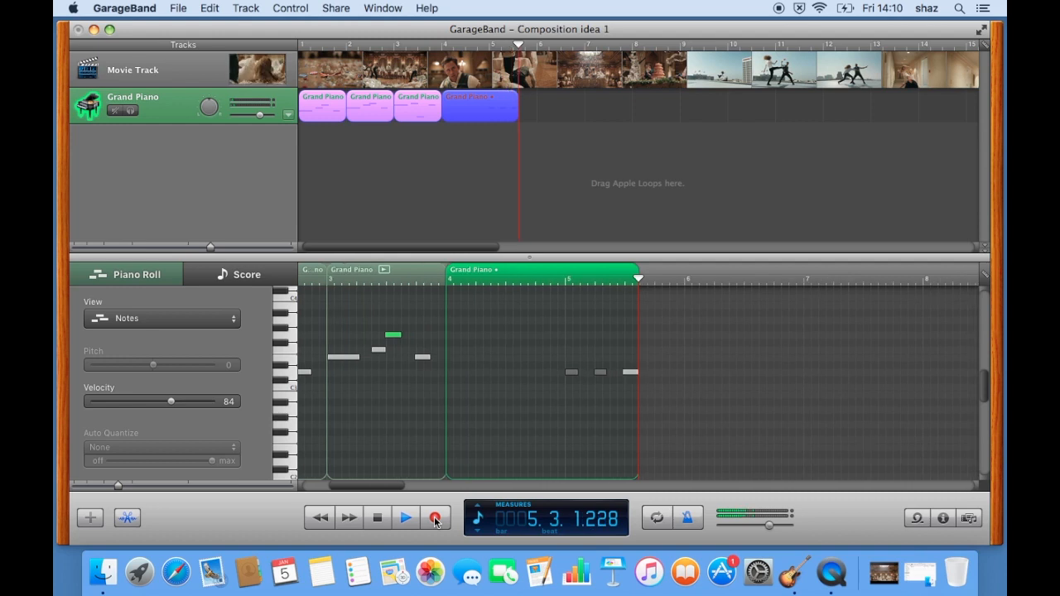
click(378, 520)
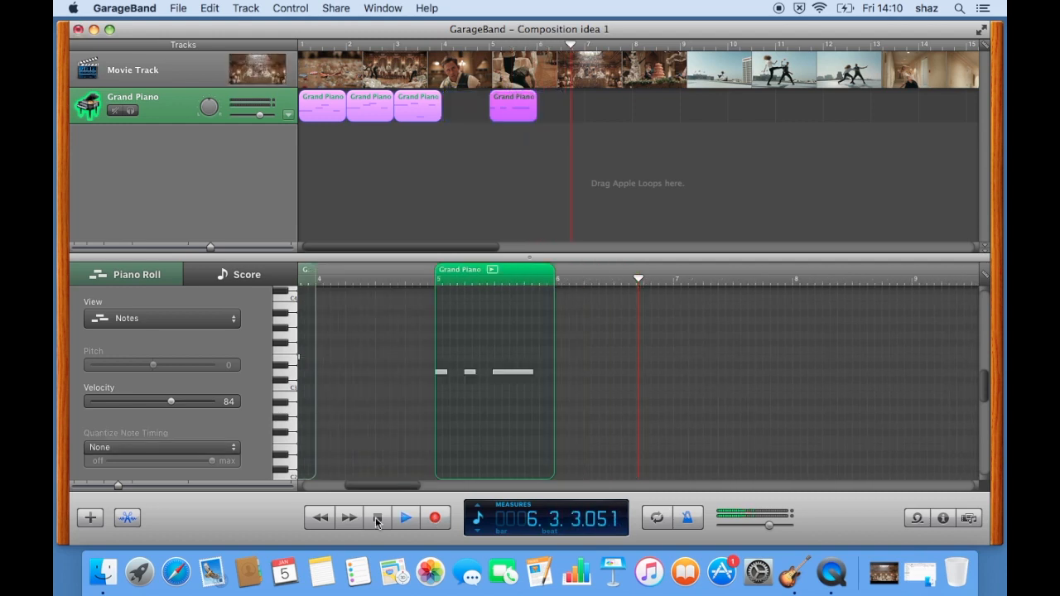
drag(507, 114, 462, 118)
click(462, 184)
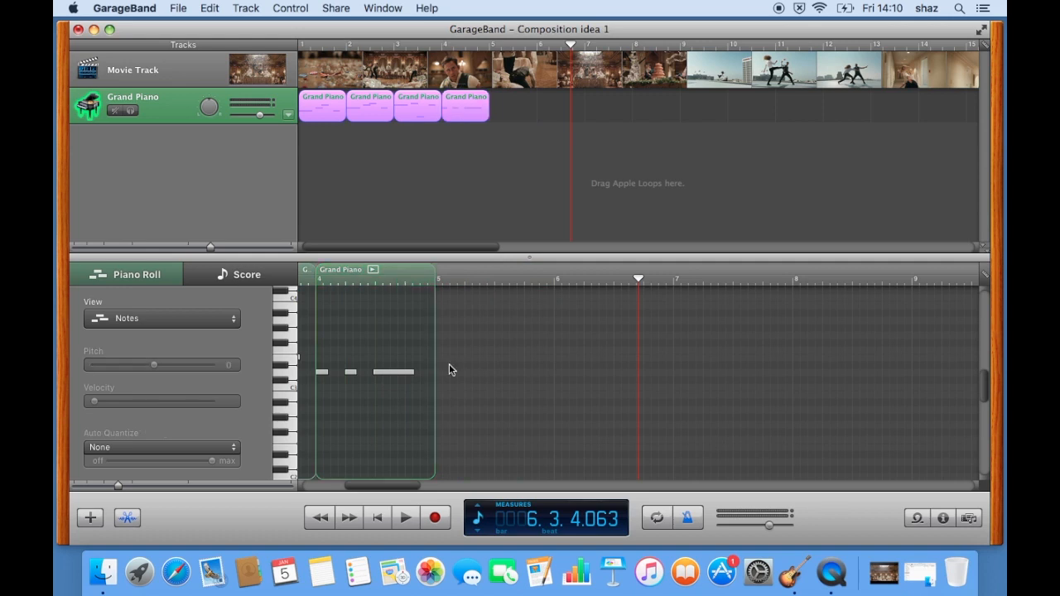
Play the four-bar phrase from the beginning to check the newly recorded ending.
click(377, 520)
click(404, 519)
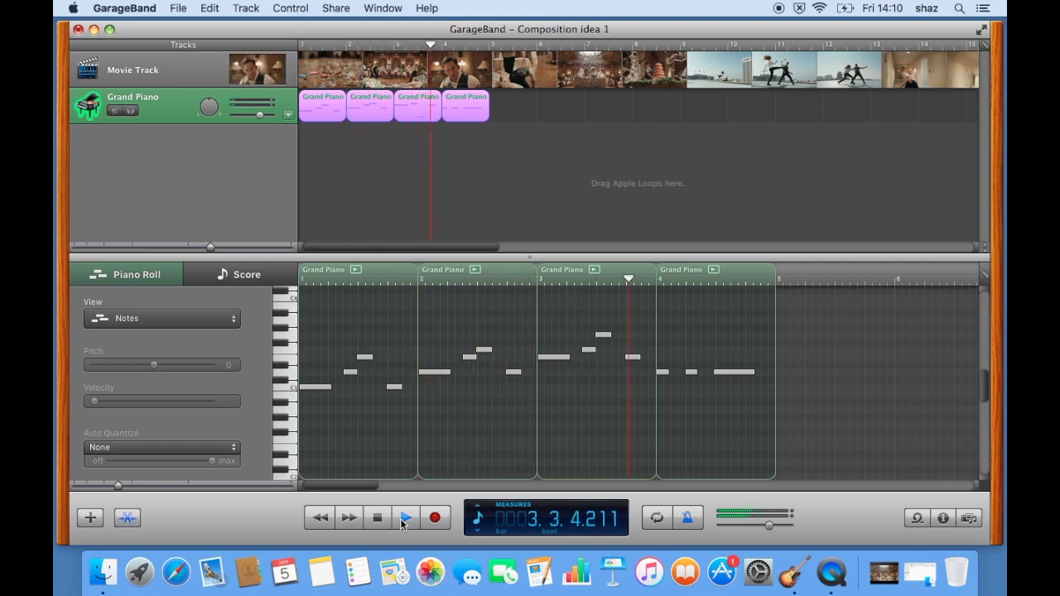
click(378, 521)
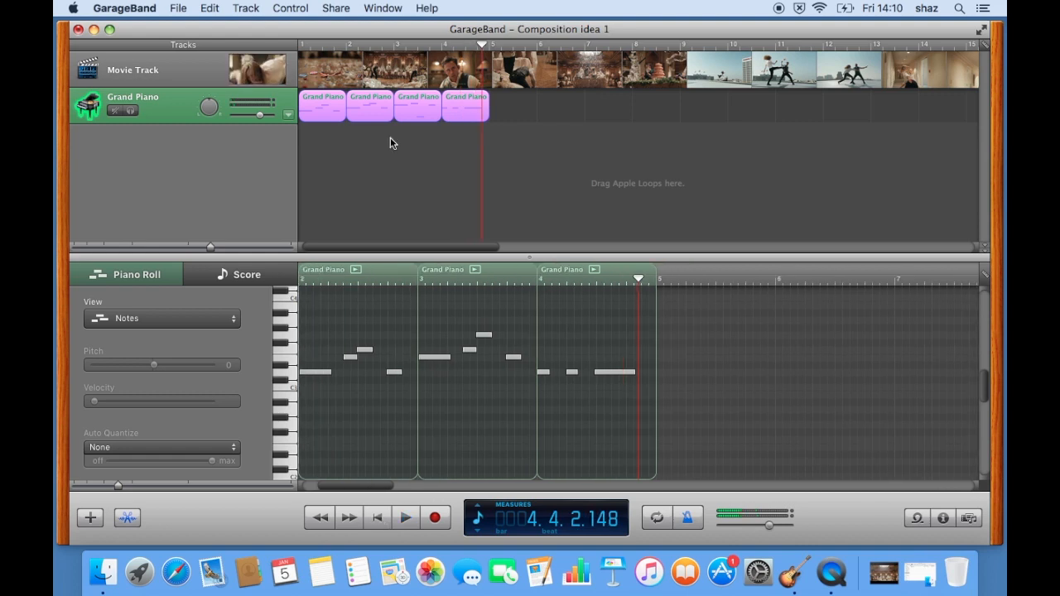
Copy the first three Grand Piano regions together and paste them at the start of bar 5.
click(433, 118)
shift+click(352, 99)
shift+click(319, 98)
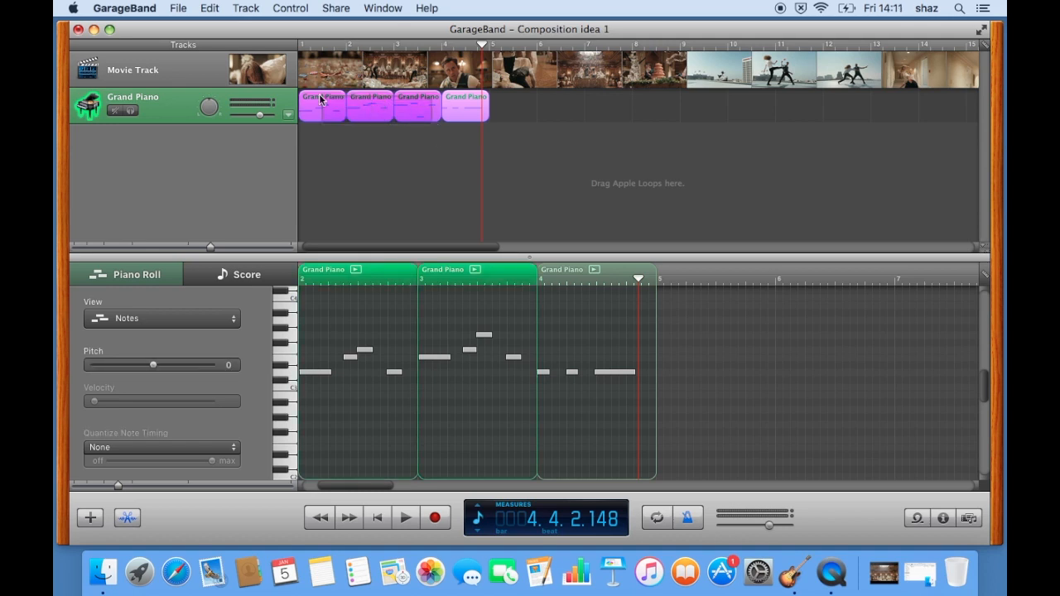
key(super+c)
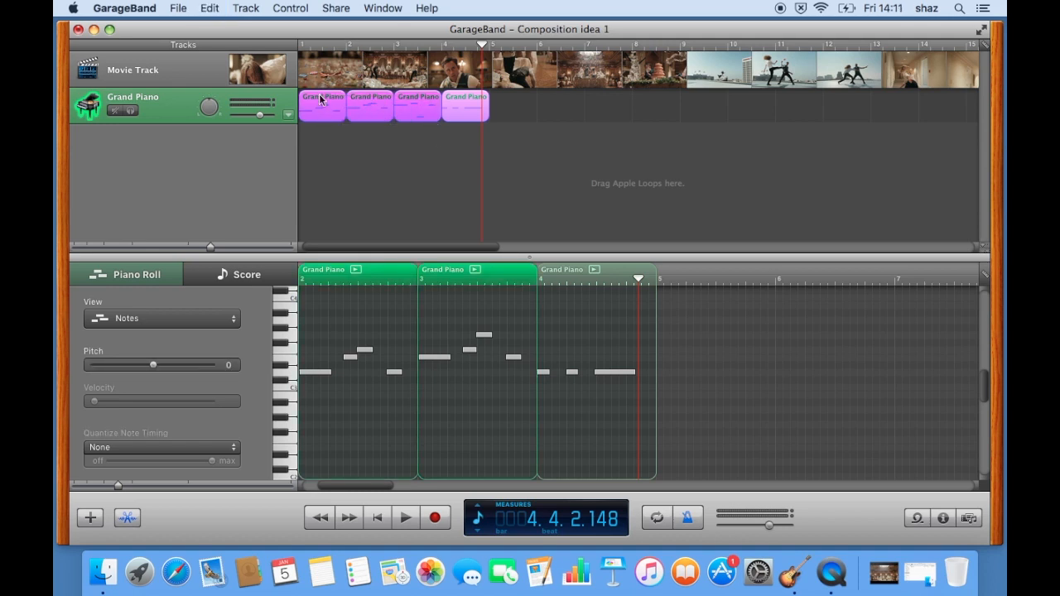
click(491, 50)
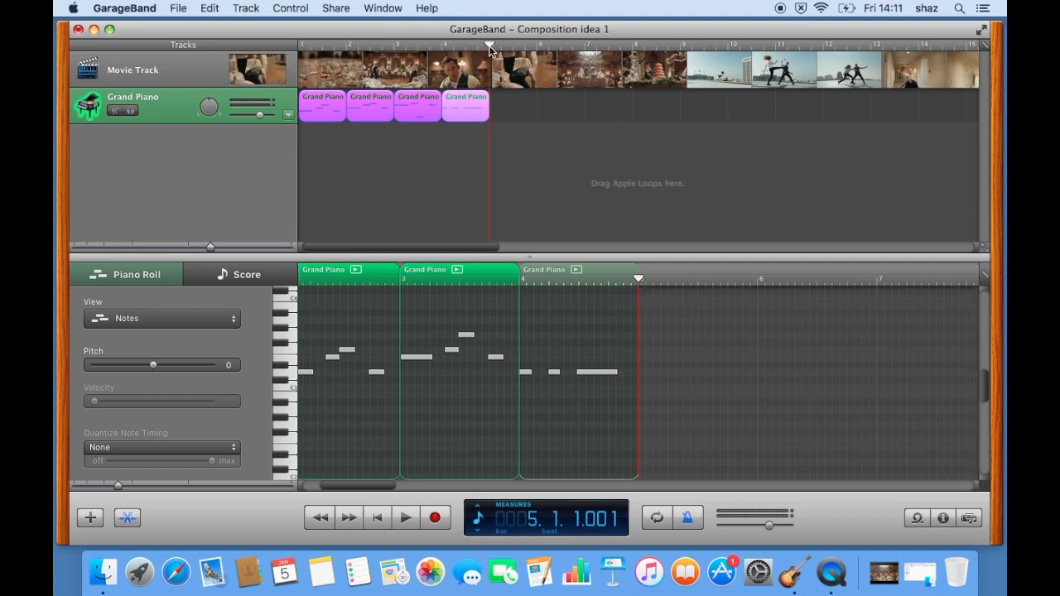
key(super+v)
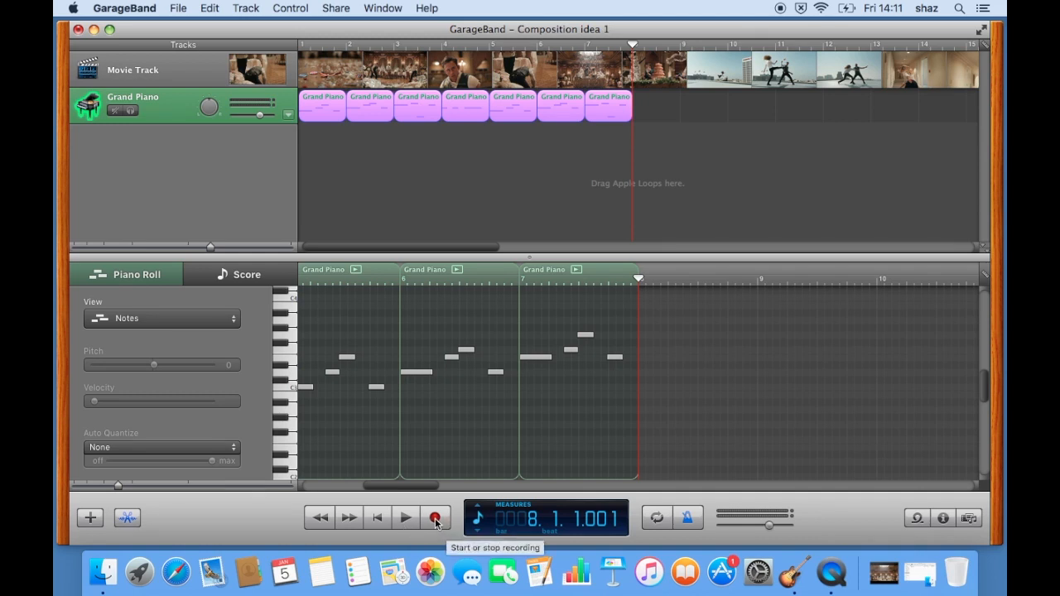
Record a three-note ending on C3 starting from bar 8, and move the recorded region to bar 8.
click(435, 518)
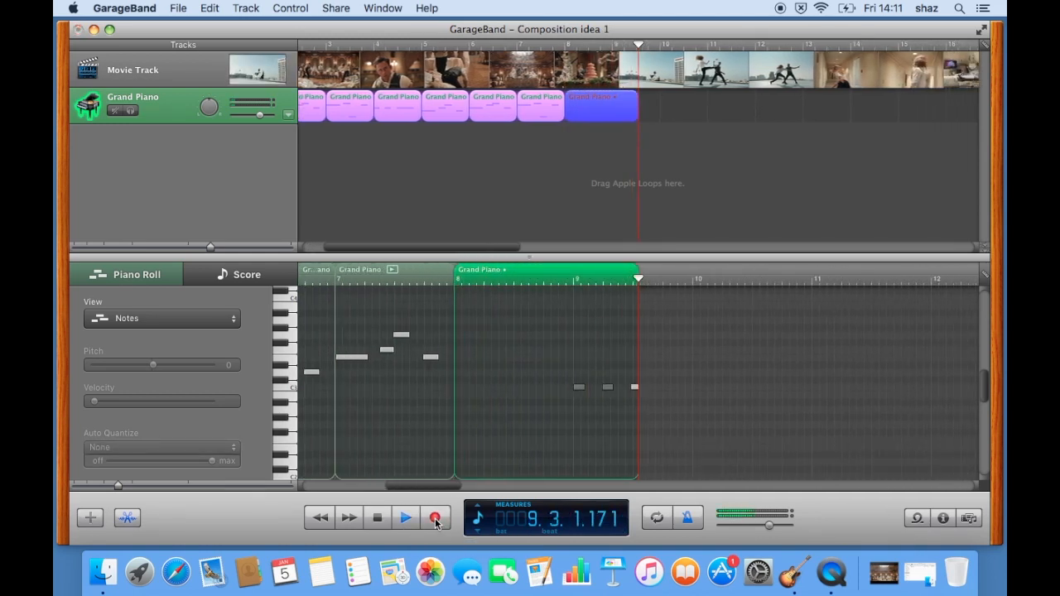
click(405, 519)
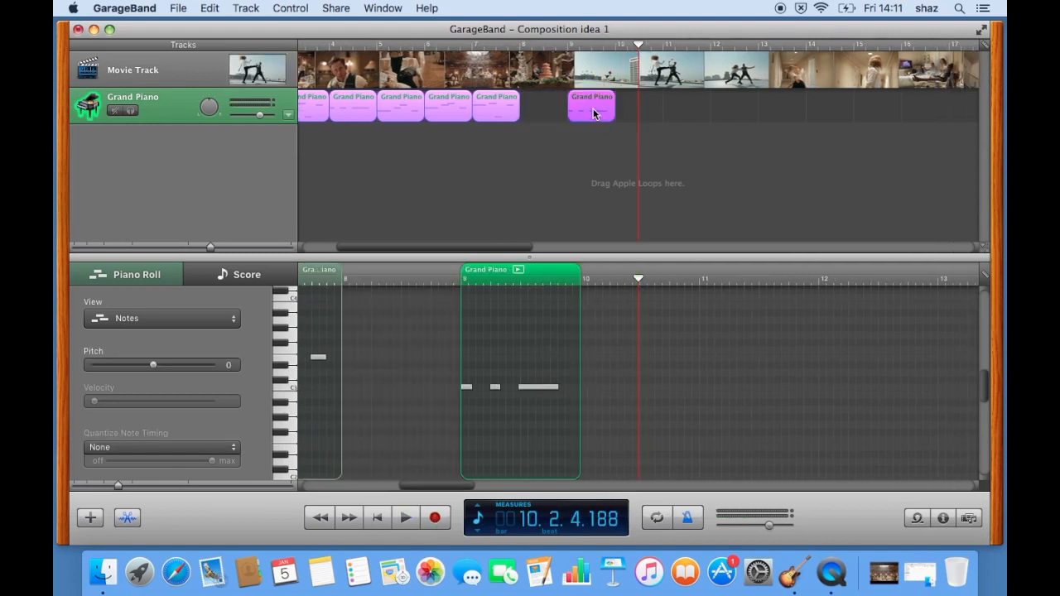
drag(593, 114, 547, 114)
click(476, 193)
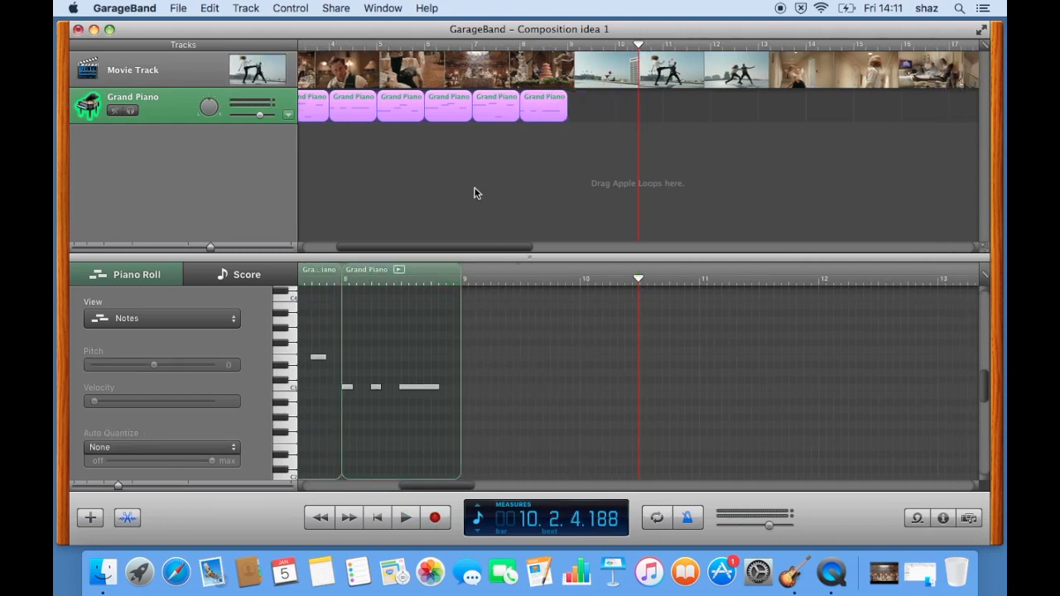
Play the full eight-bar melody from the beginning and stop after the last region.
key(Return)
click(406, 518)
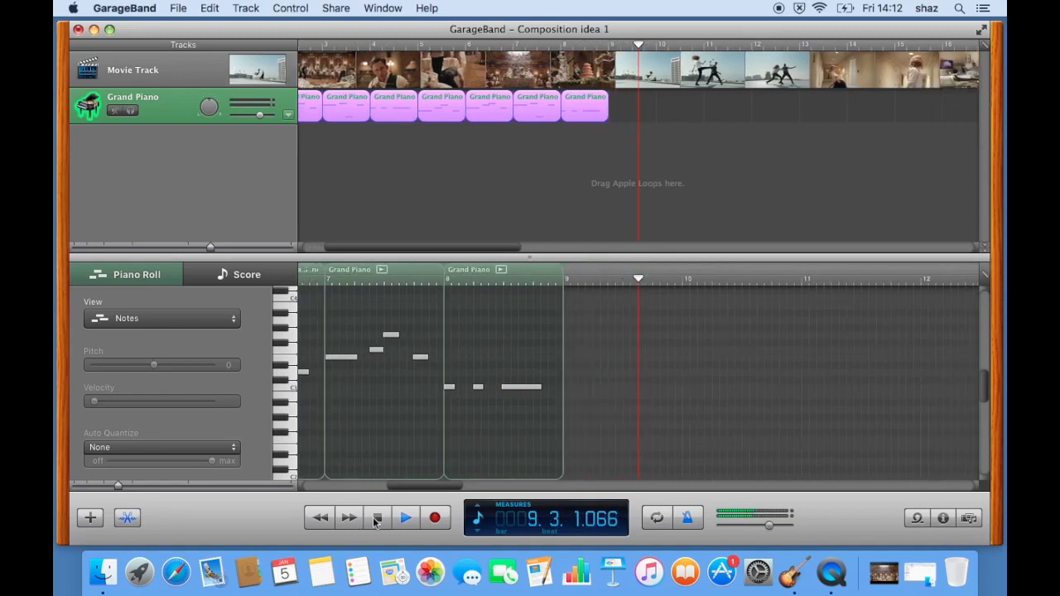
click(387, 516)
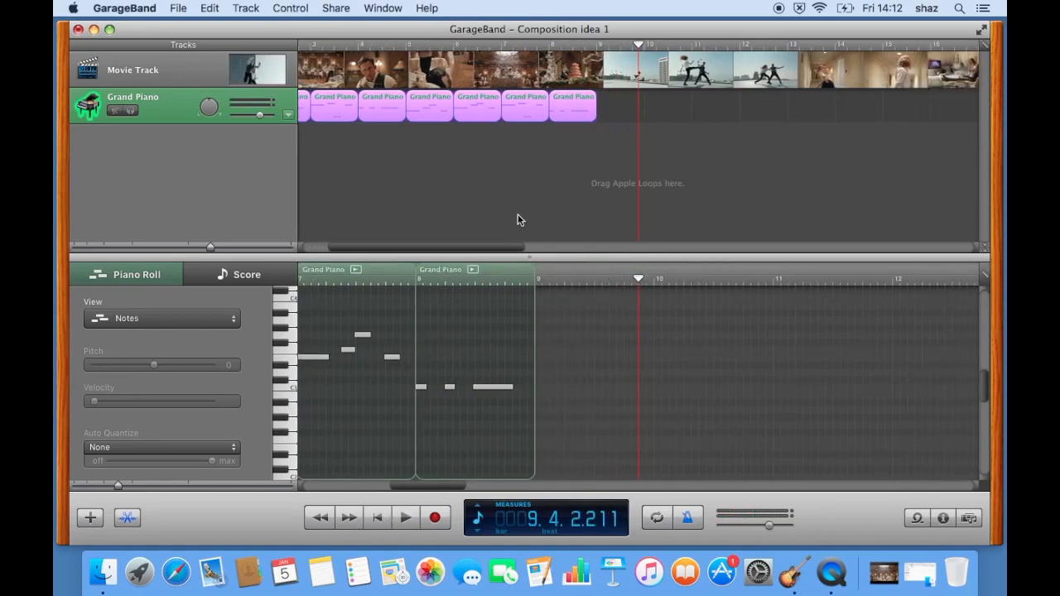